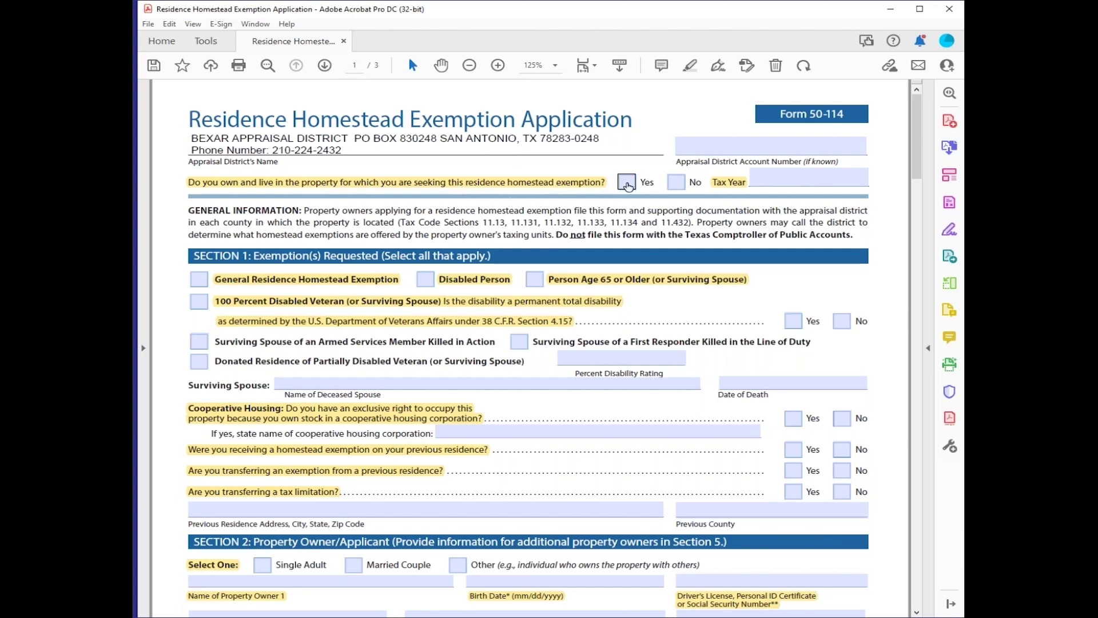
Answer Yes to owning and living in the property, and enter 2017 as the tax year.
click(627, 183)
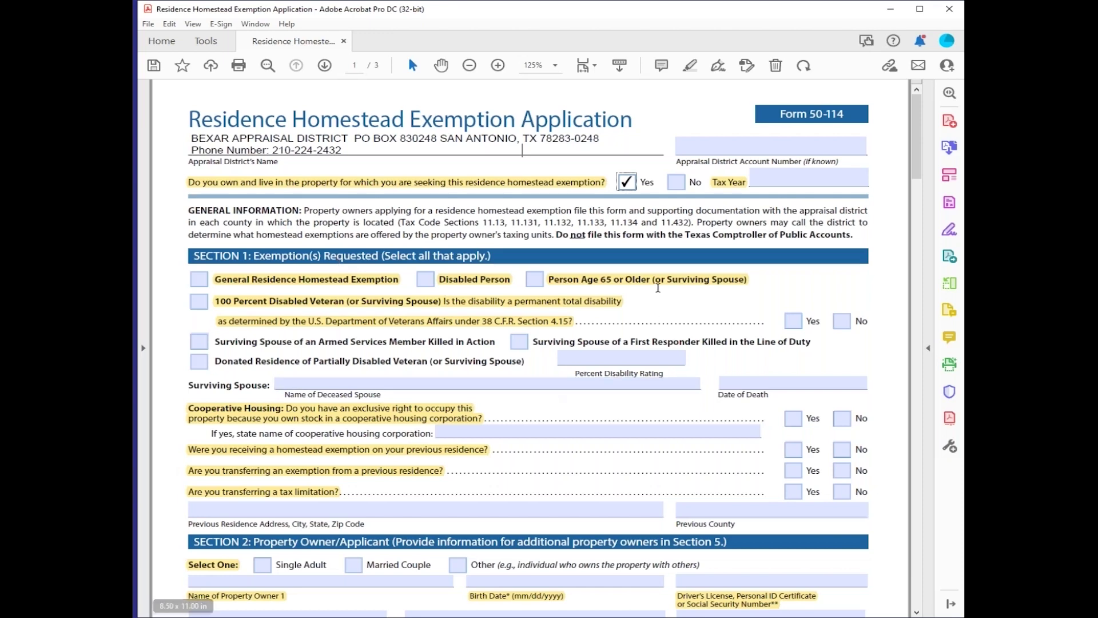
click(774, 184)
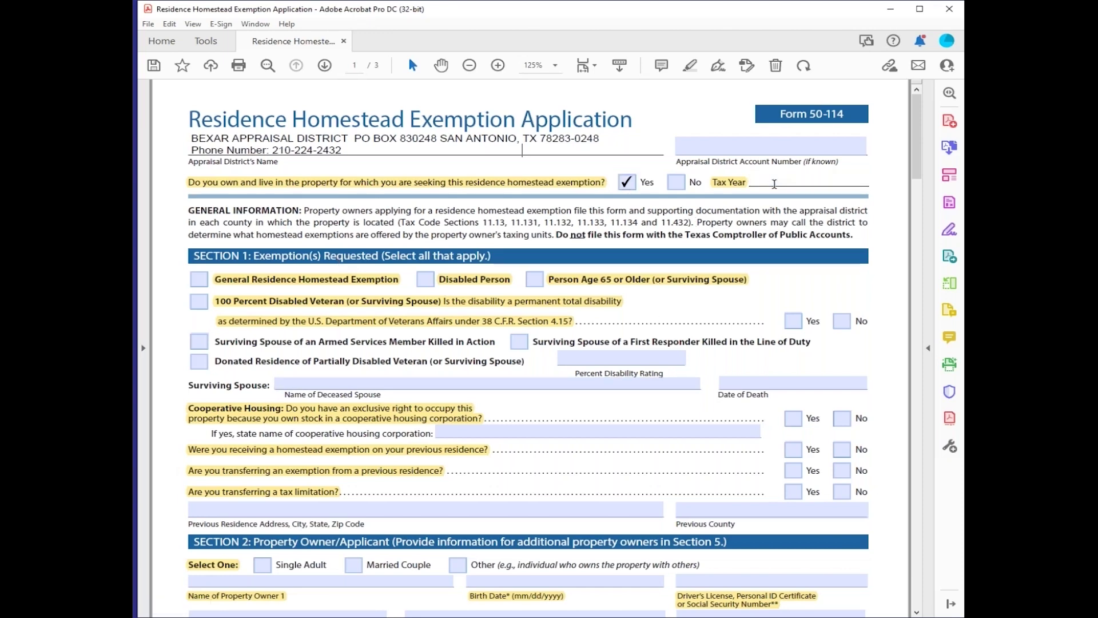
text(2017)
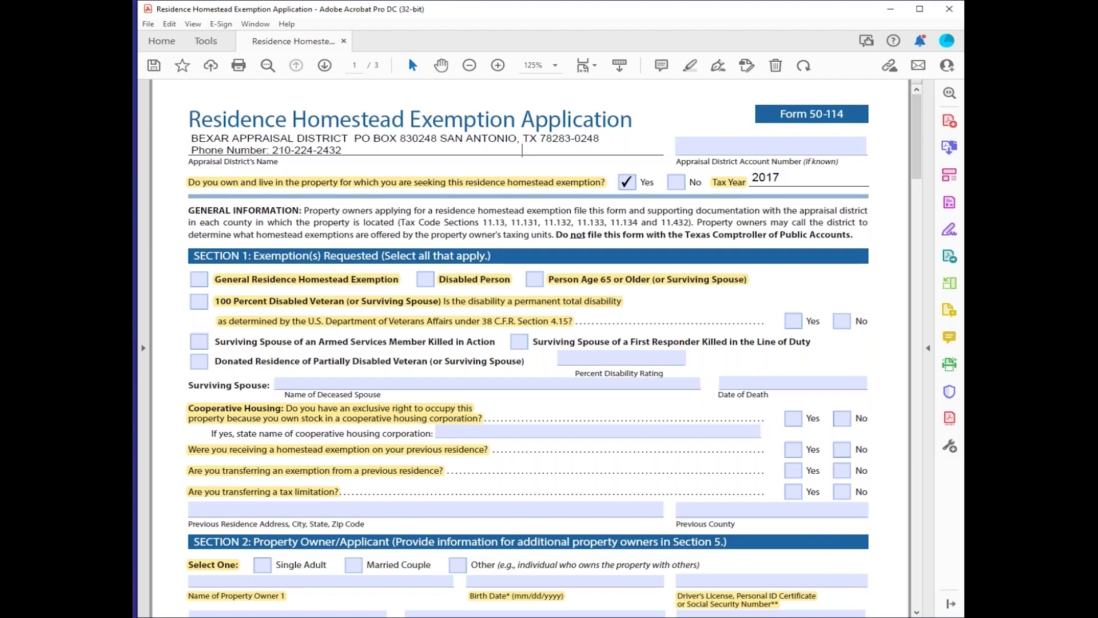
In Section 1, request the General Residence Homestead Exemption and answer No for cooperative housing, previous exemption, exemption transfer and tax limitation transfer.
scroll(531, 343, down, 5)
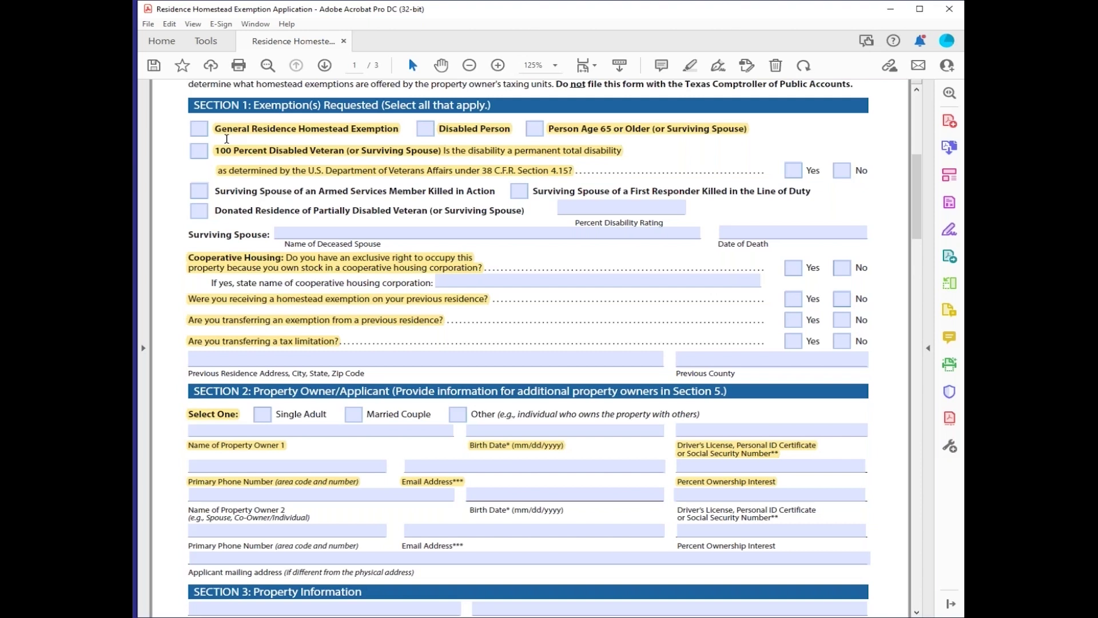
click(198, 128)
scroll(195, 159, down, 4)
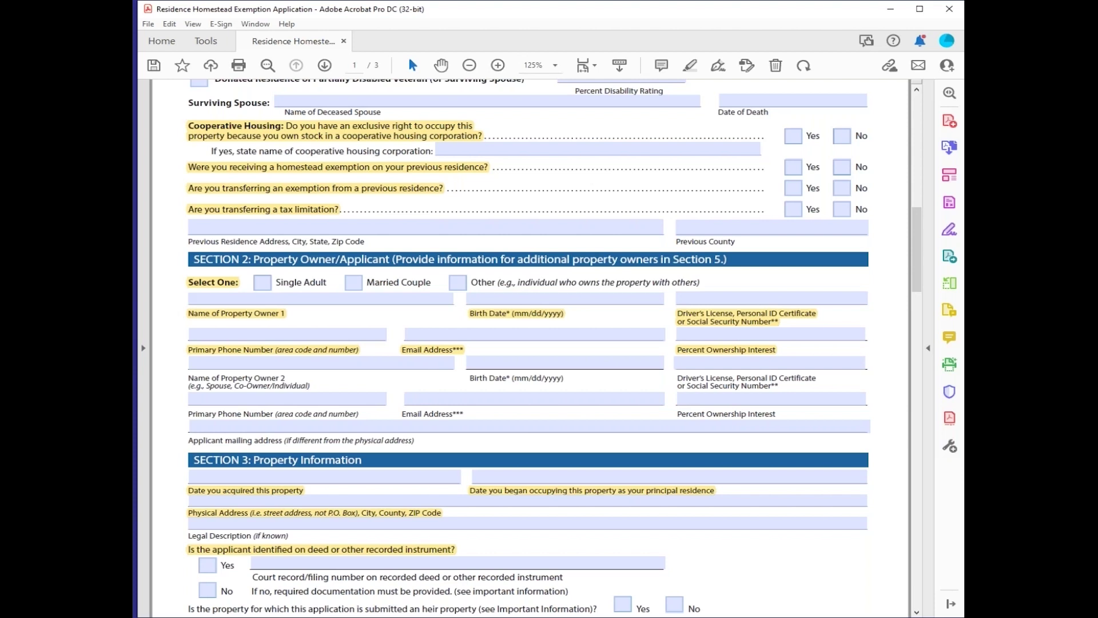
click(842, 136)
click(842, 167)
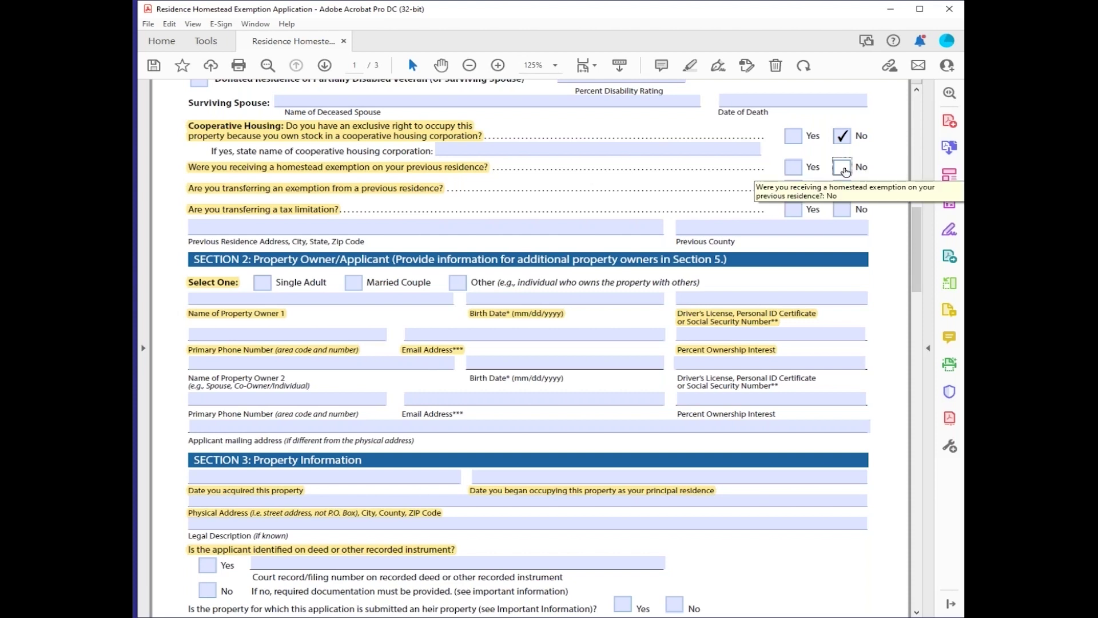
click(845, 171)
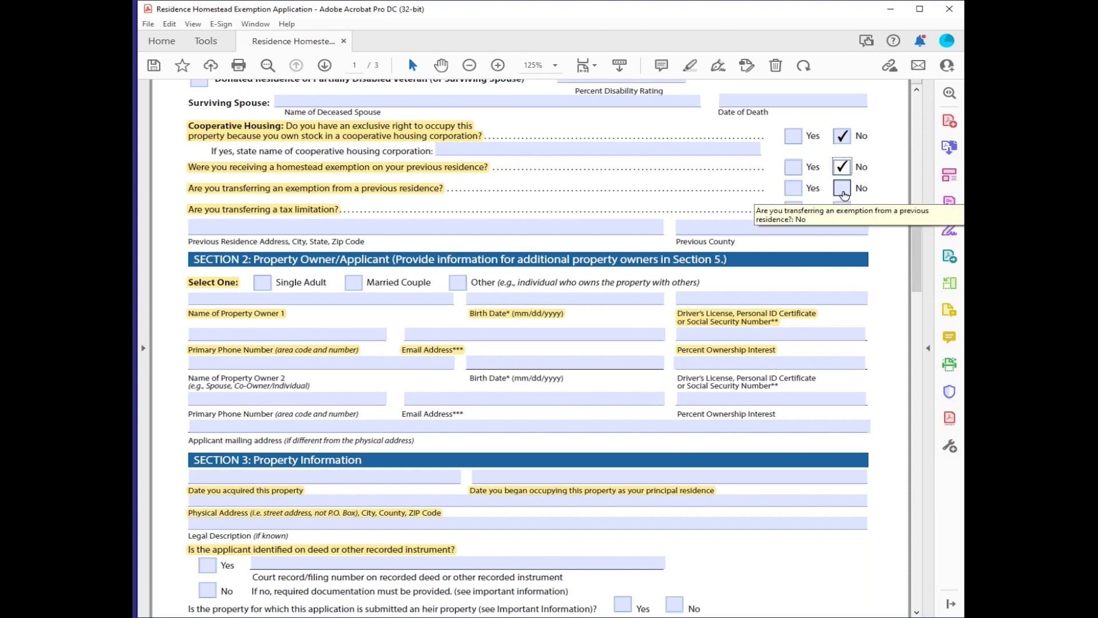
click(844, 194)
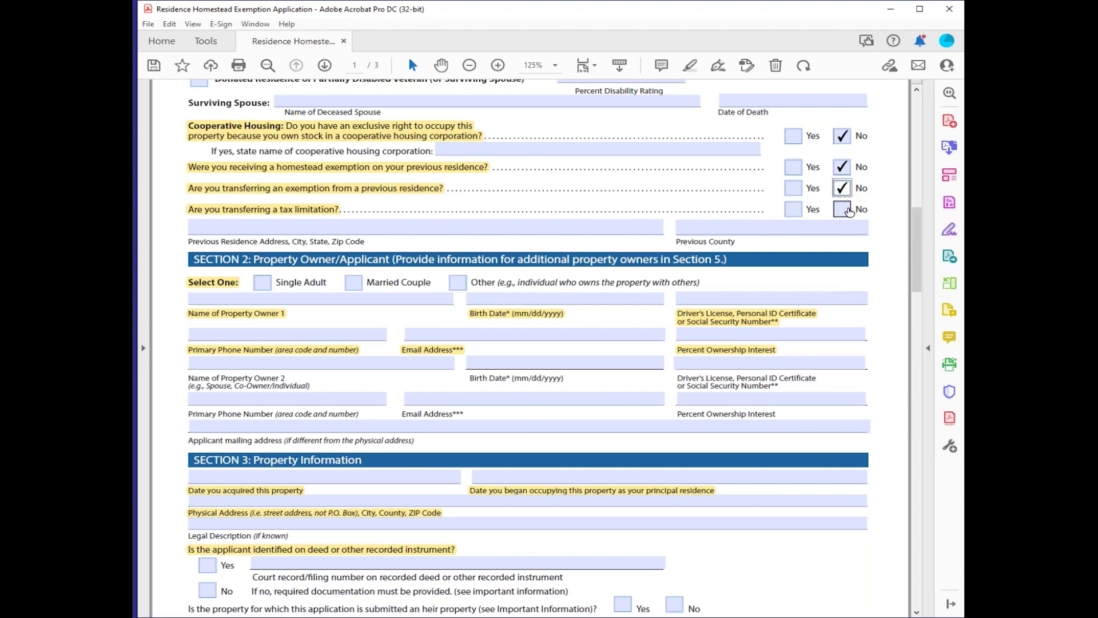
click(842, 209)
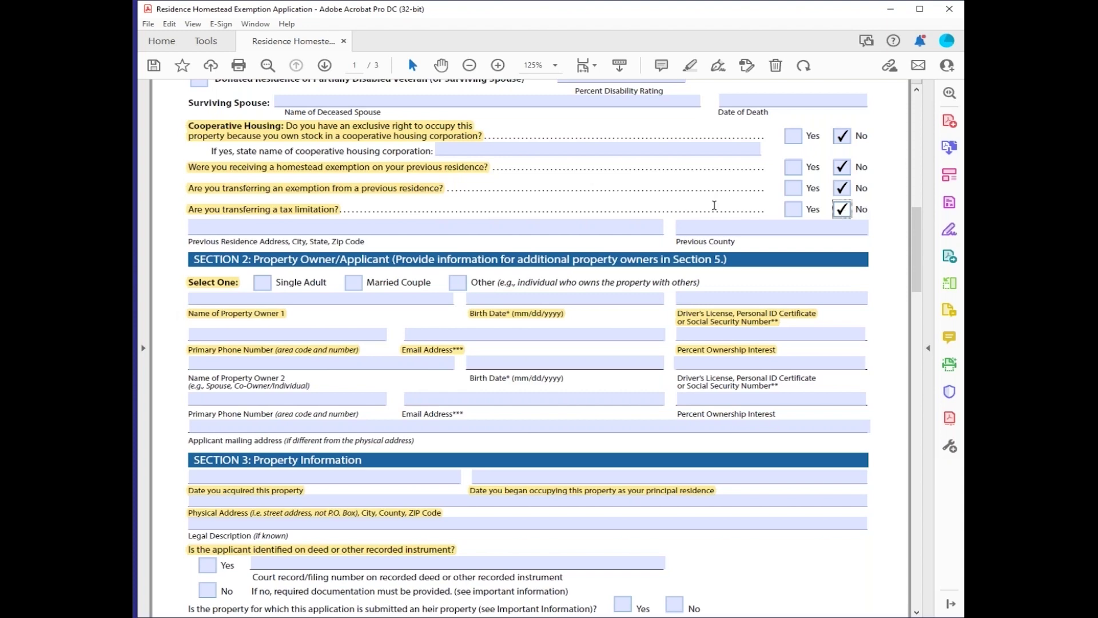
Review the percent ownership, second property owner and applicant mailing address fields in Section 2.
scroll(714, 204, down, 3)
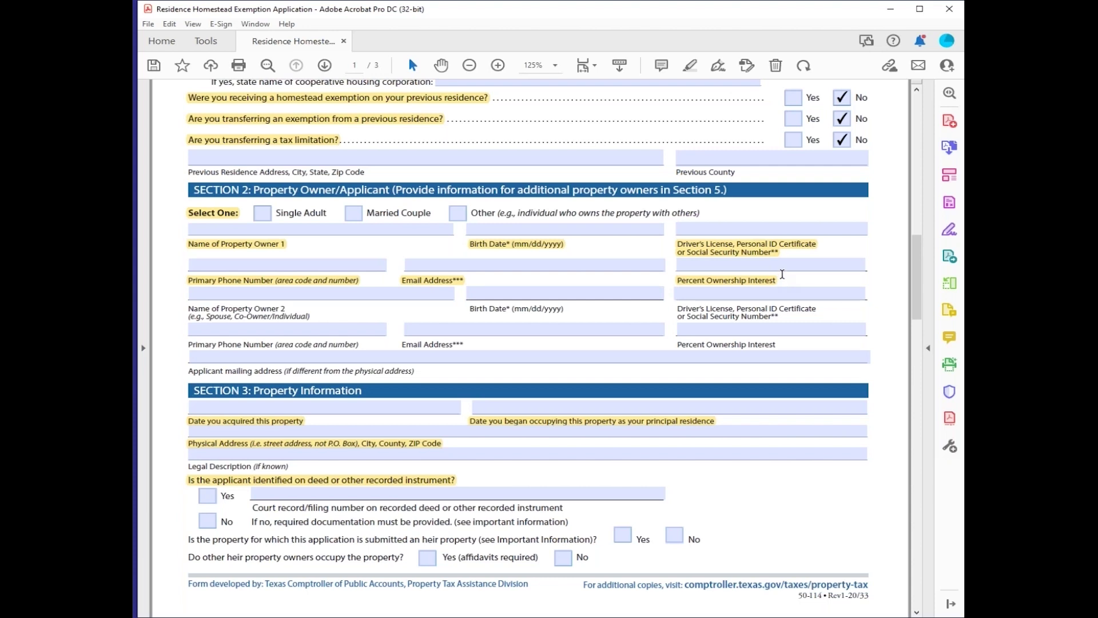
click(782, 270)
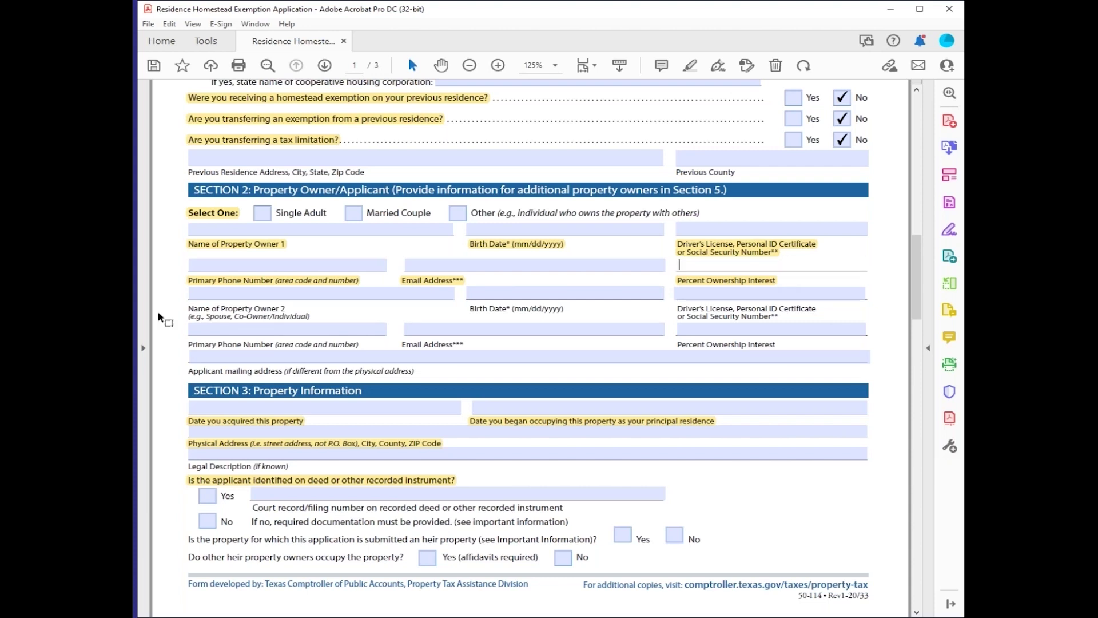
drag(186, 309, 794, 345)
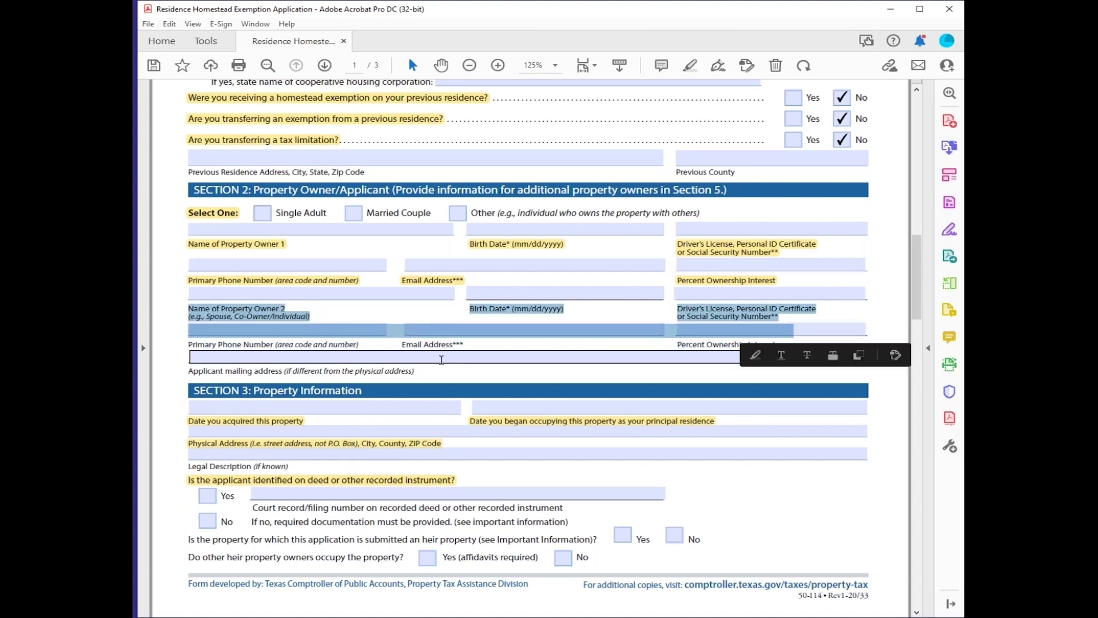
drag(189, 370, 407, 378)
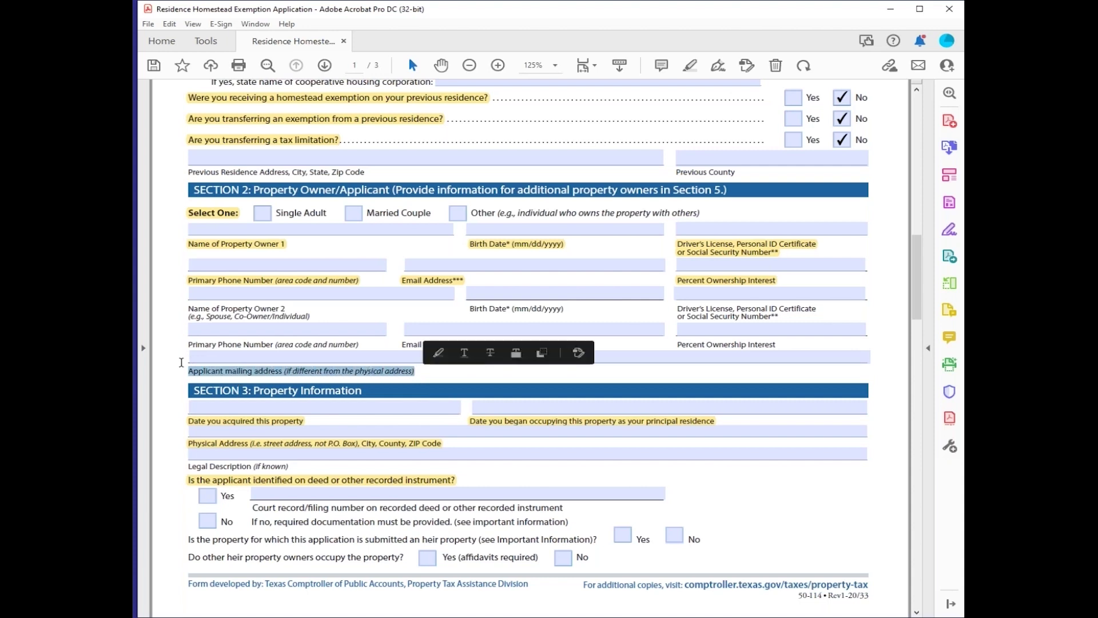
click(211, 359)
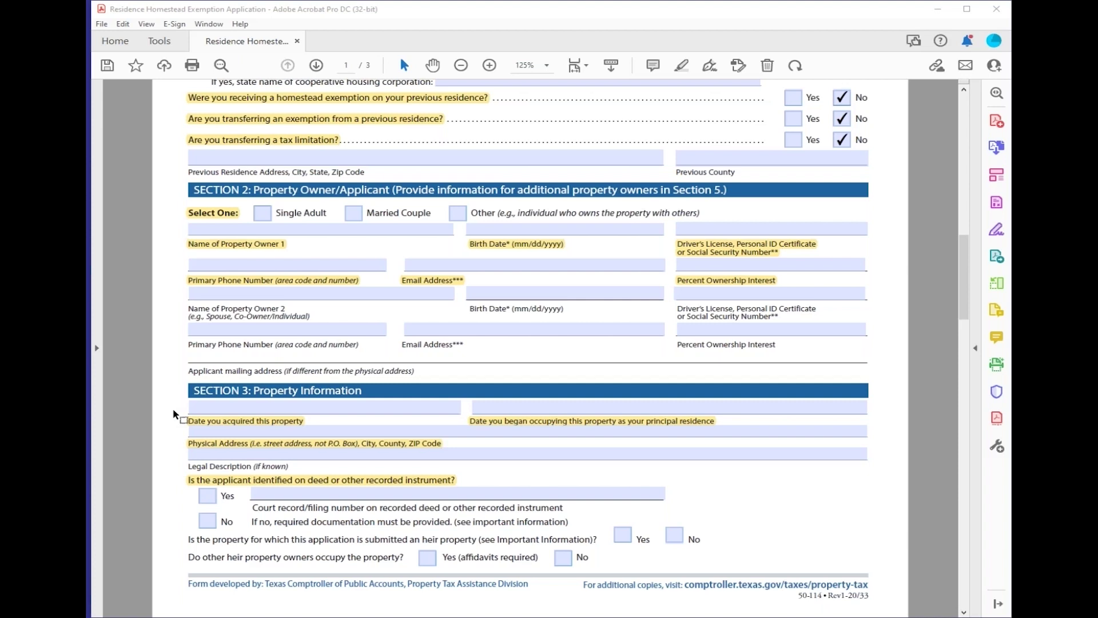
In Section 3, enter Aug 2017 as the acquisition date, Oct 2017 as the occupancy date, and the property's physical address.
click(201, 408)
text(Aug 2017)
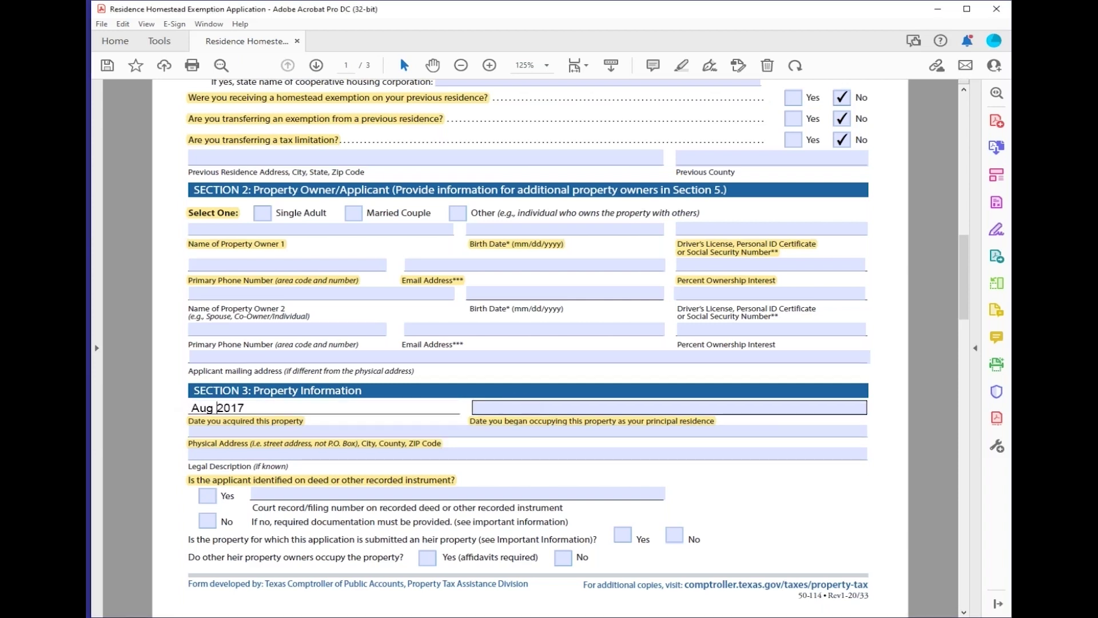
click(525, 409)
text(Oct 2017)
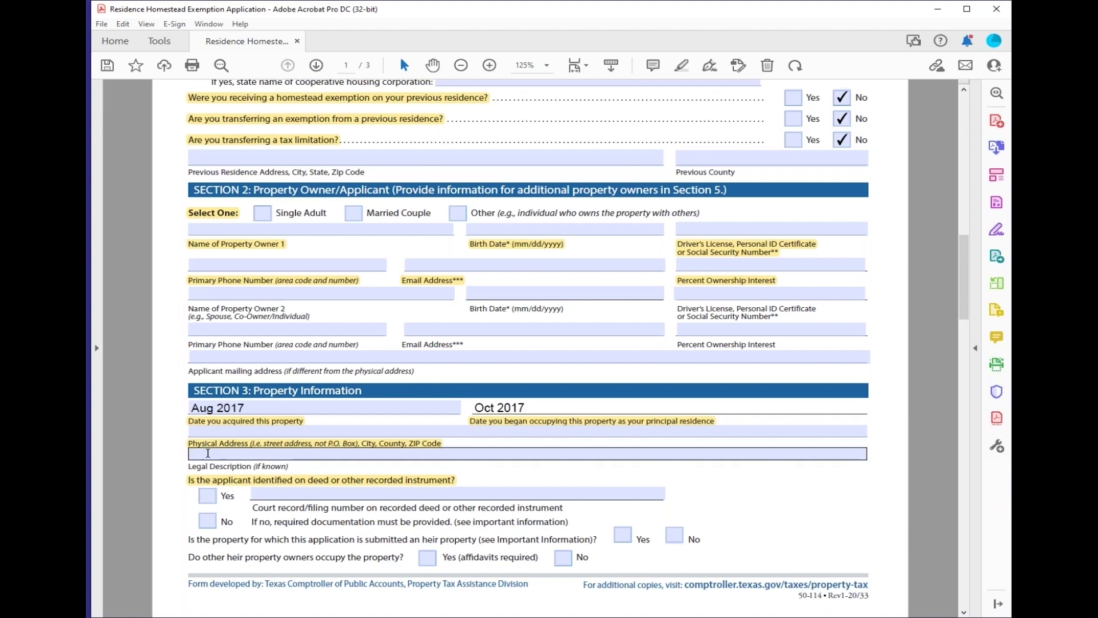
key(Tab)
text(1234 Address st San Antonio TX 78204)
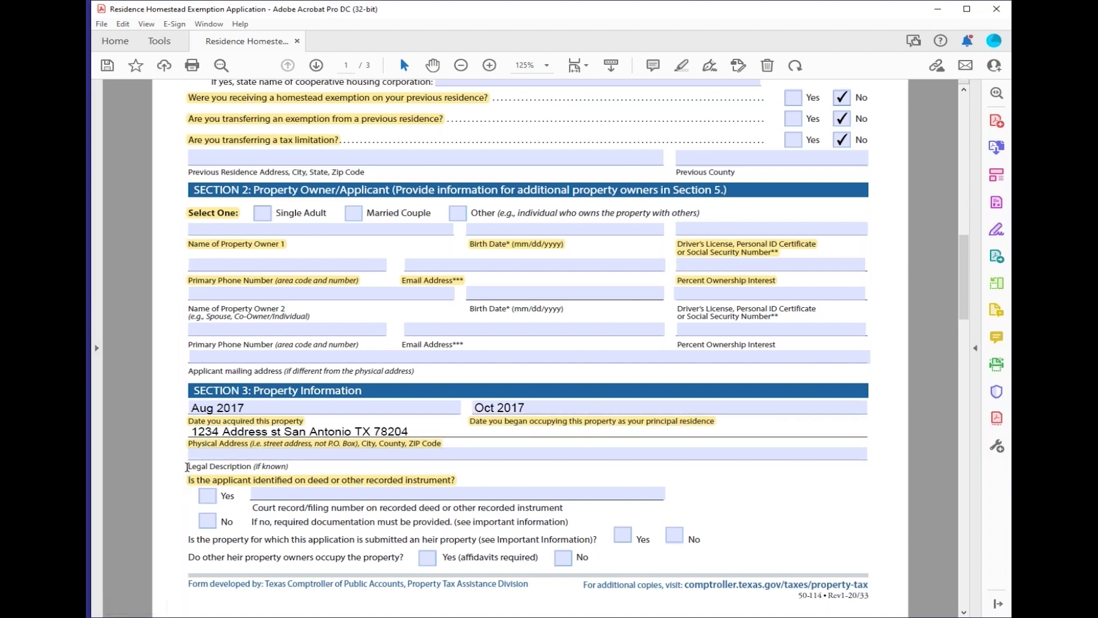
Review the legal description, manufactured home, income-producing and acreage items in Section 3, the Section 4 document waiver, and the Section 5 additional information.
drag(188, 466, 291, 465)
click(291, 465)
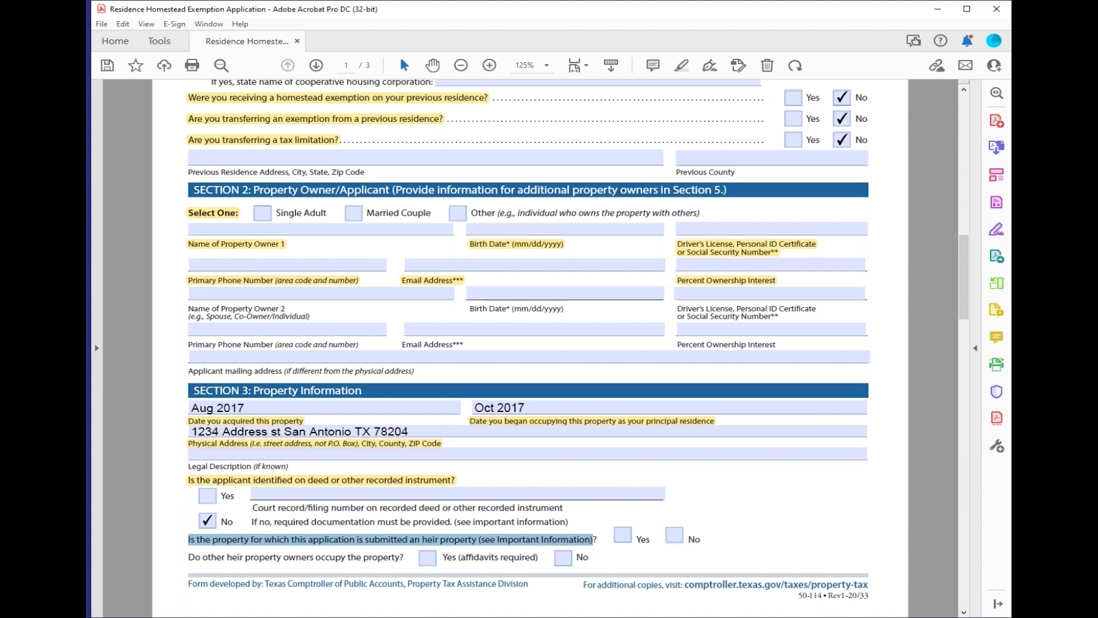
drag(189, 149, 287, 149)
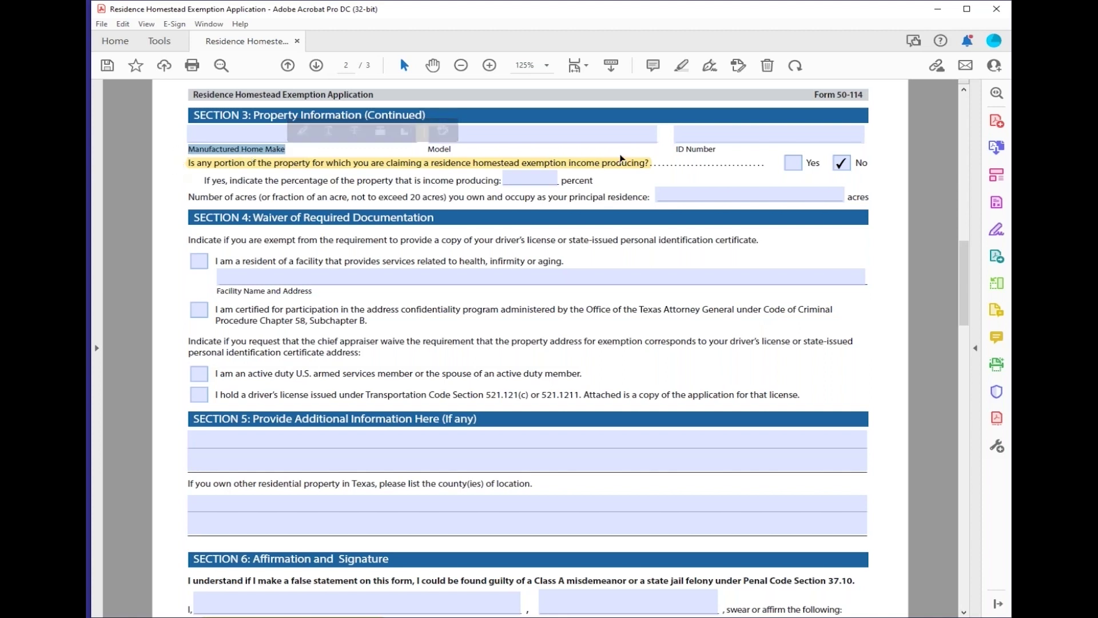
click(262, 167)
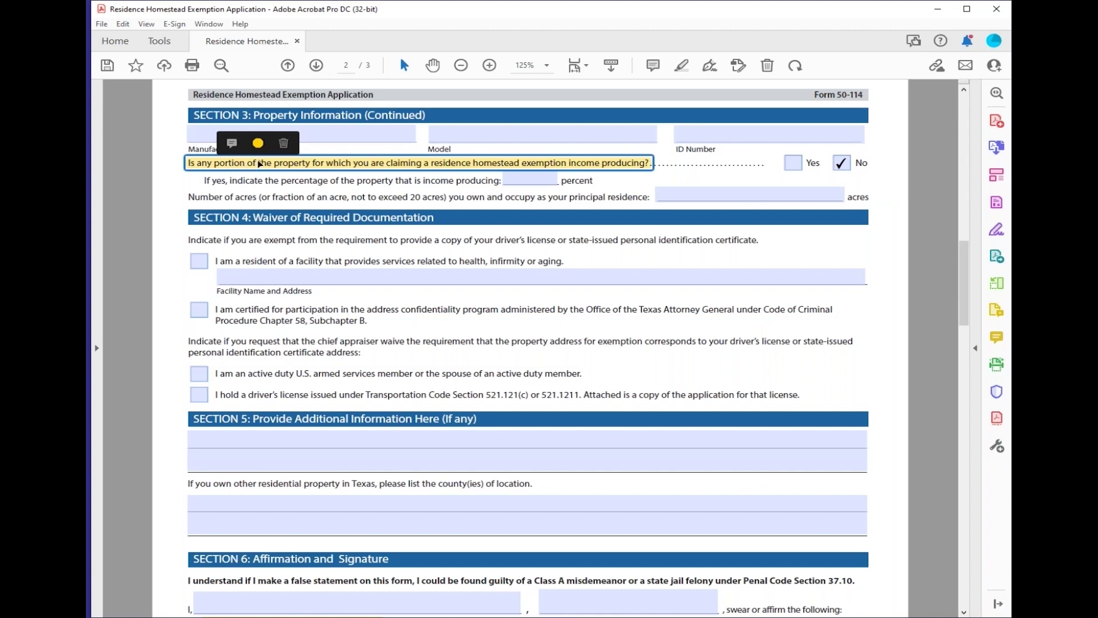
click(450, 167)
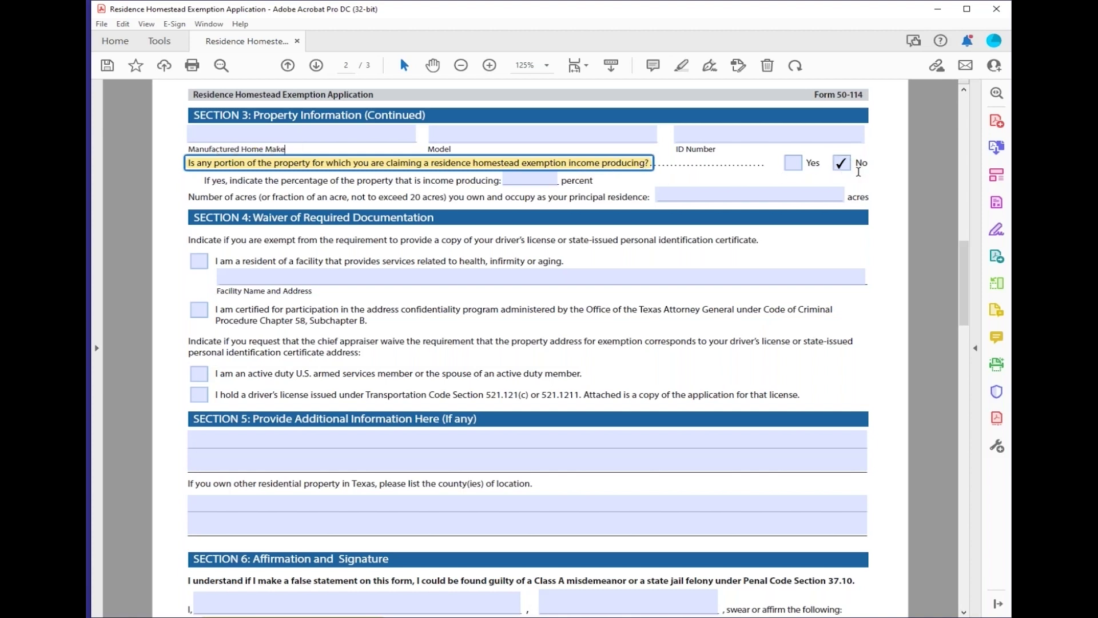
mouse_move(188, 197)
mouse_down()
mouse_move(654, 197)
mouse_move(259, 199)
mouse_up()
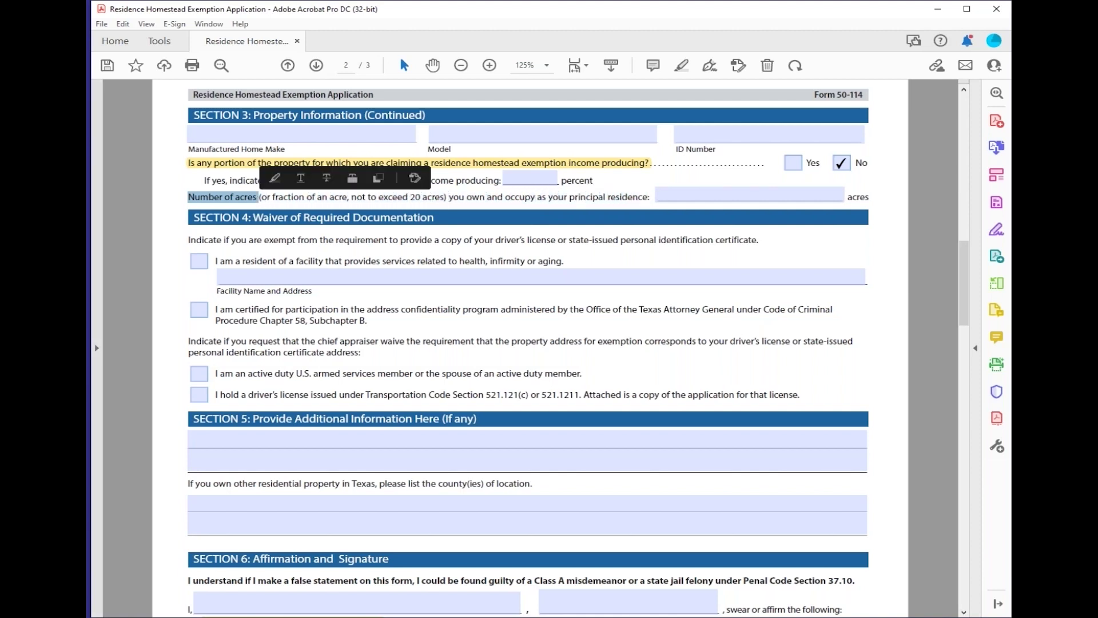
drag(191, 240, 387, 240)
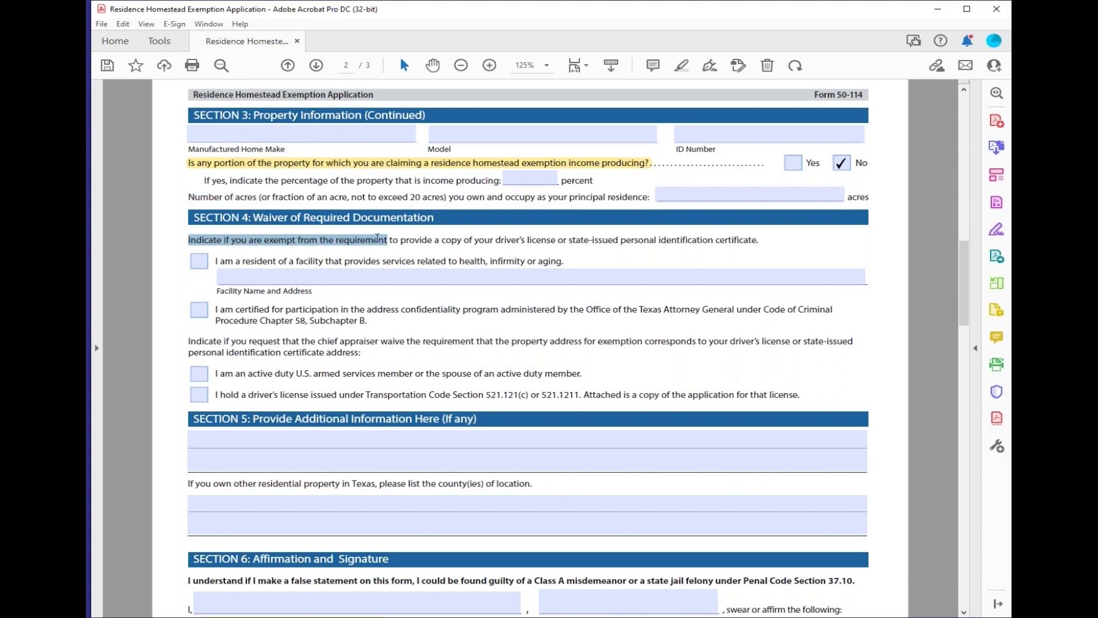
click(168, 225)
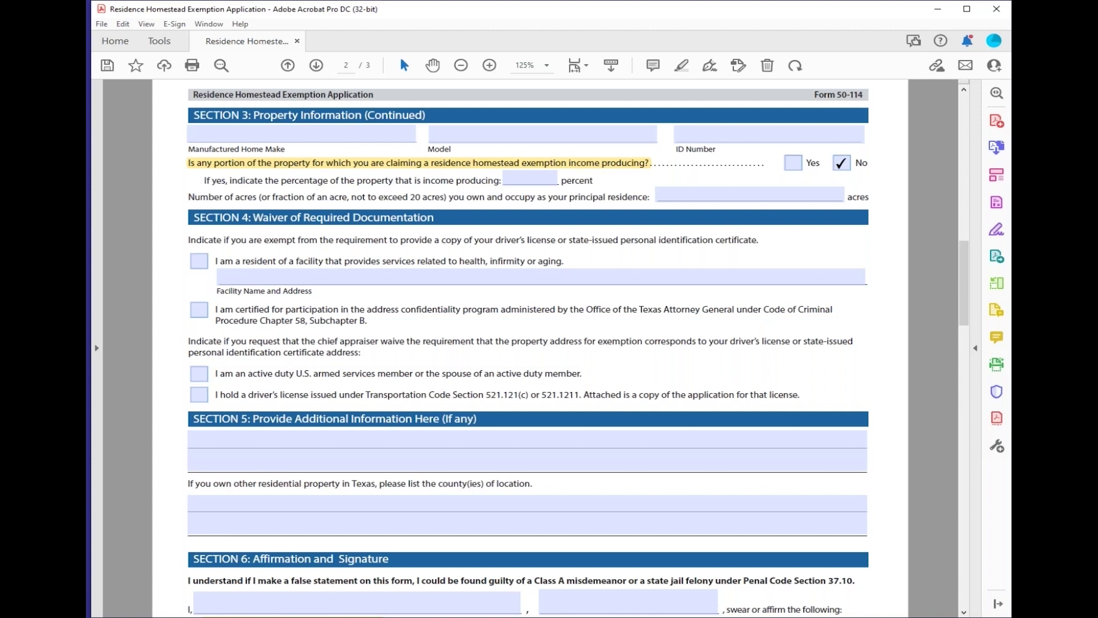
drag(193, 419, 477, 419)
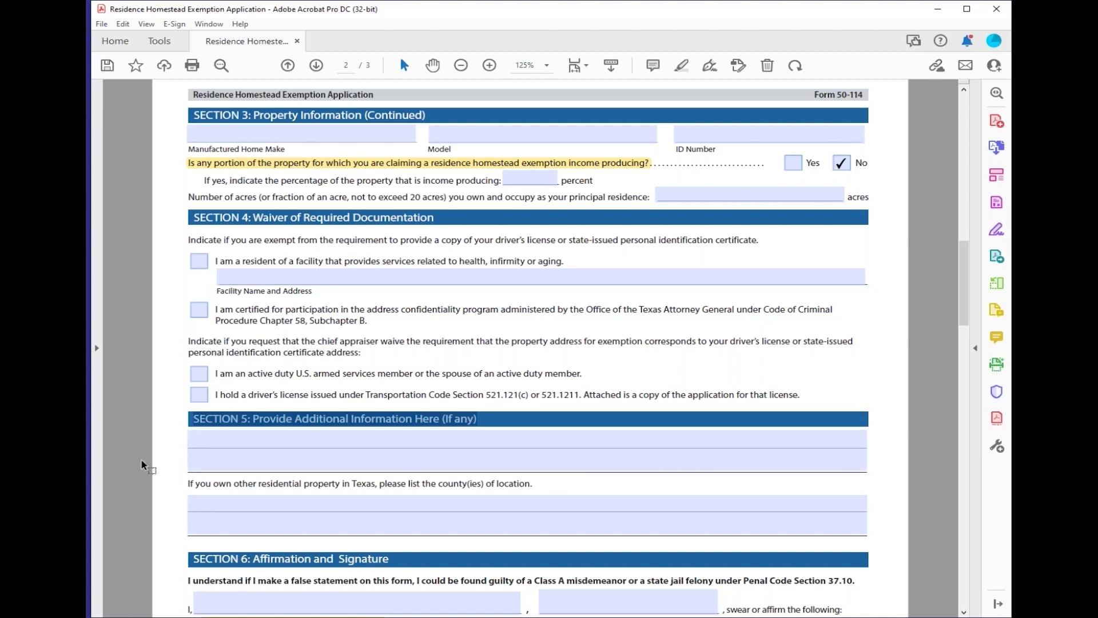
Fill in the property owner's name in Section 6 as "Your Full Name" and check the Title/Authorization field.
scroll(149, 466, down, 5)
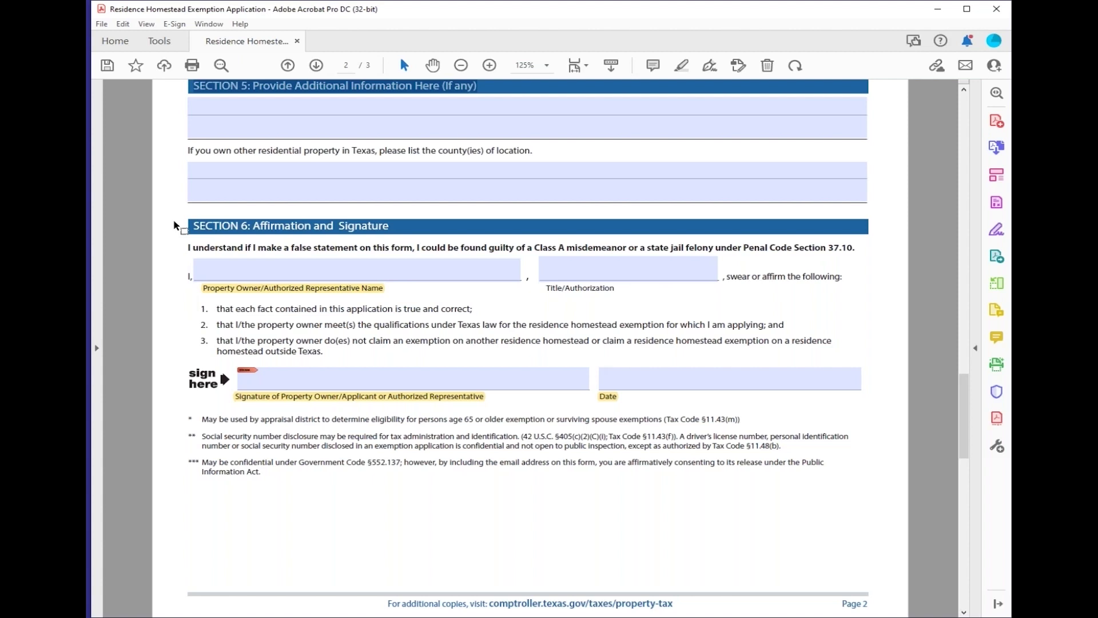
click(196, 272)
text(Your Full Name)
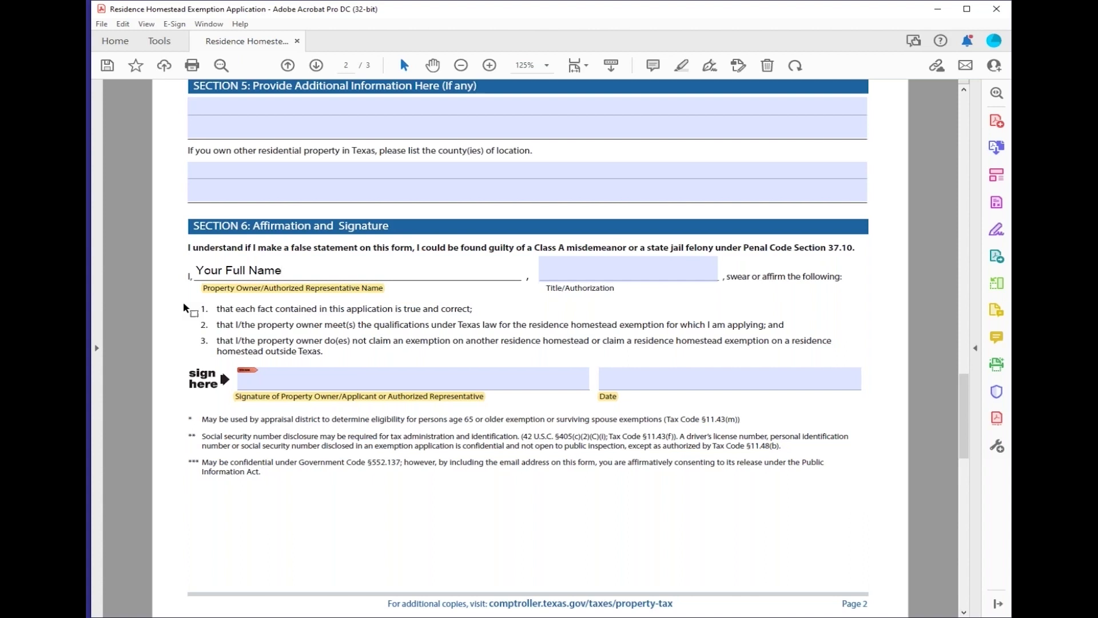
drag(616, 289, 543, 286)
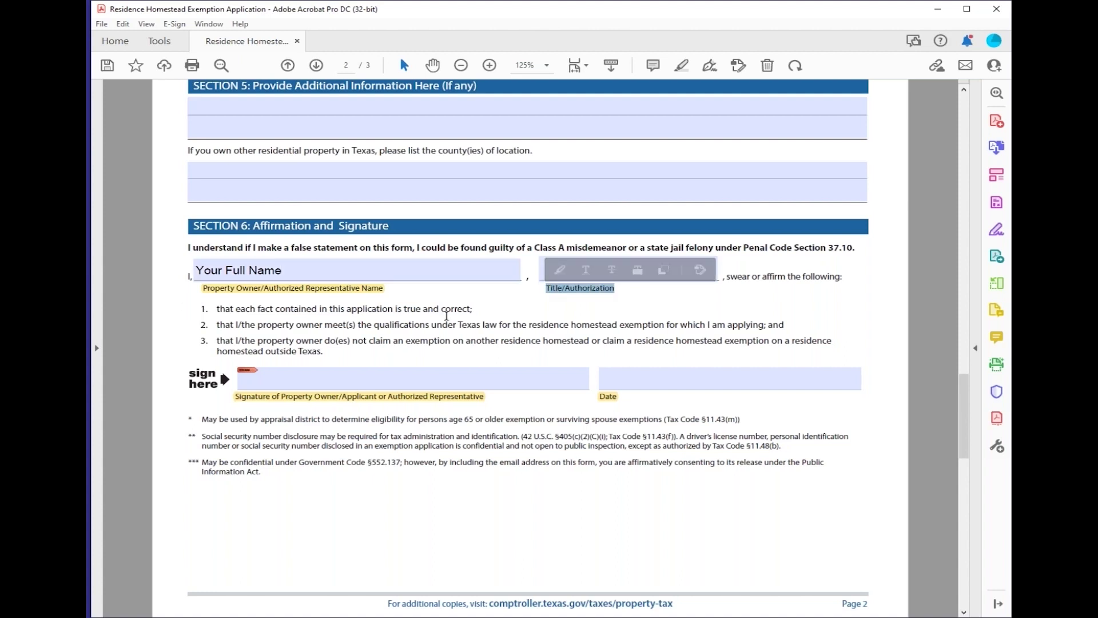